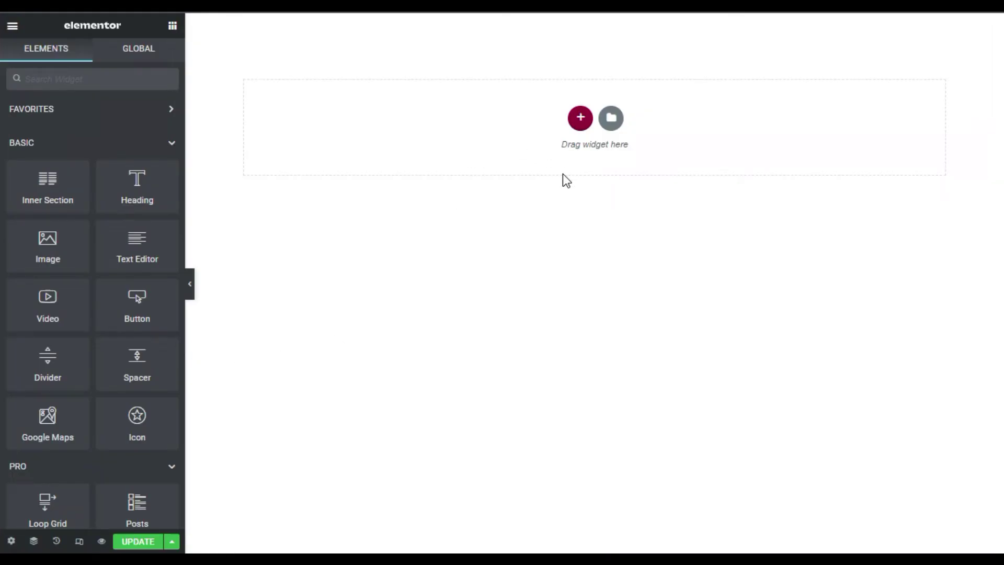
Add a one-column section with a minimum height of 100 VH
{"action": "left_click", "coordinate": [580, 118]}
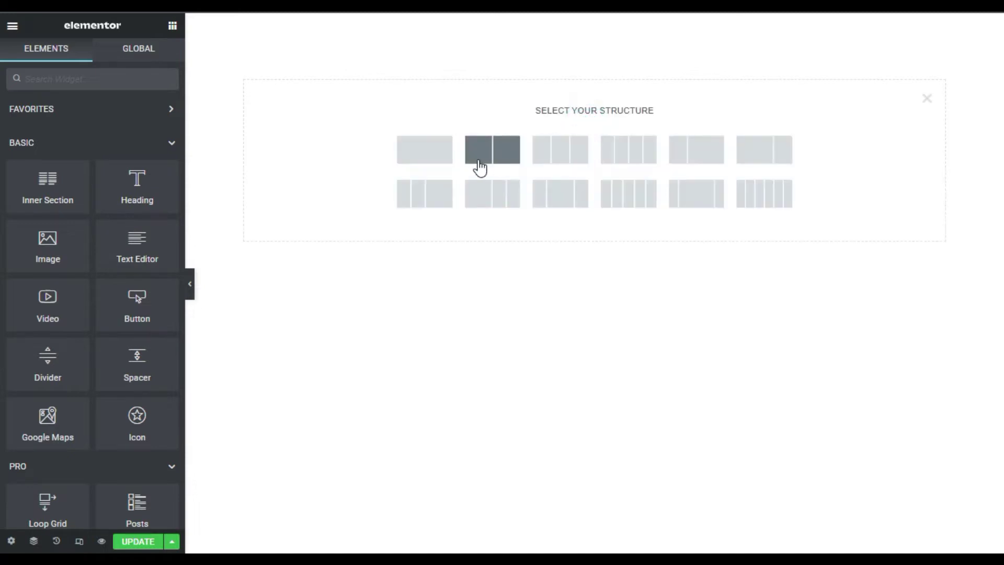
{"action": "left_click", "coordinate": [439, 151]}
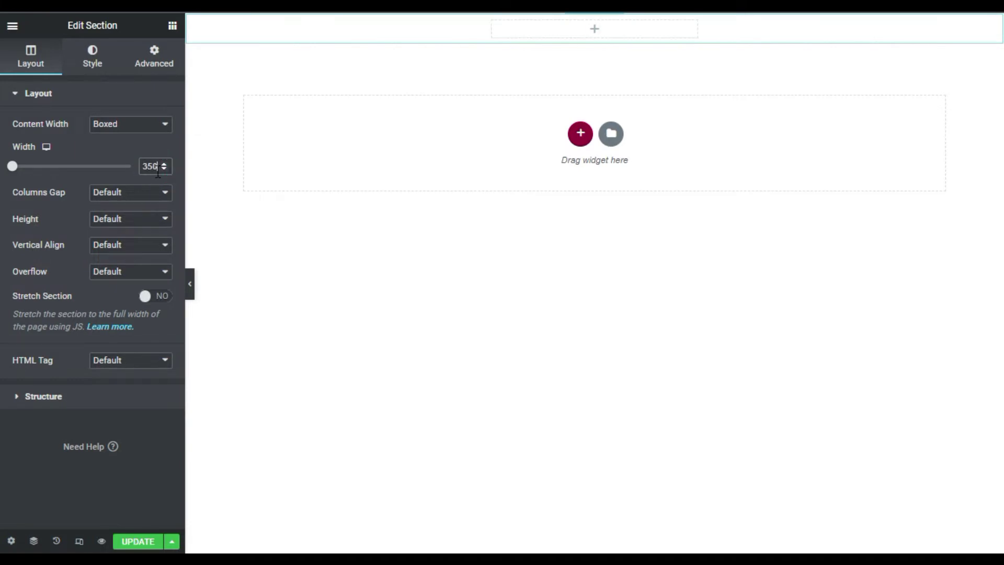
{"action": "left_click", "coordinate": [110, 220]}
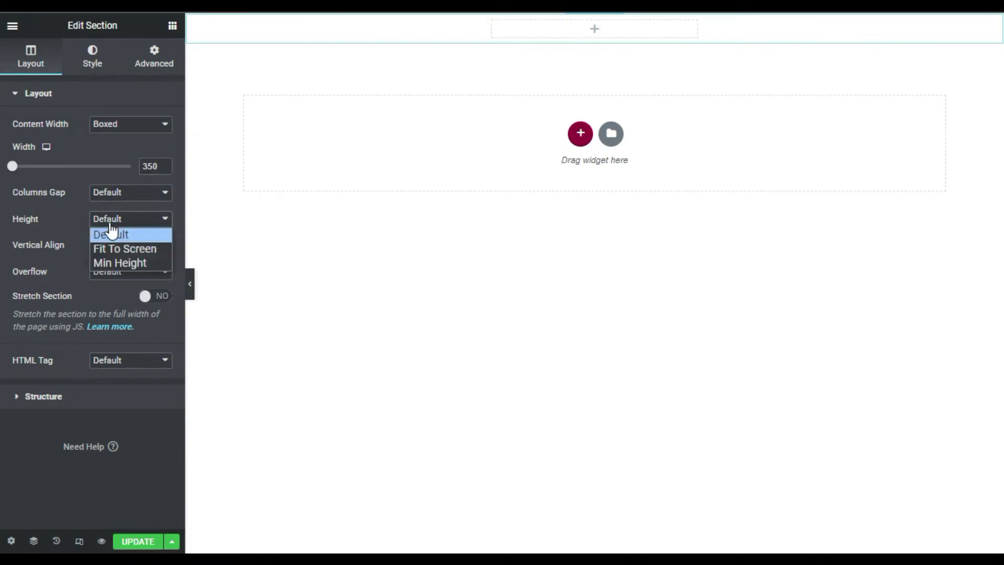
{"action": "left_click", "coordinate": [122, 262]}
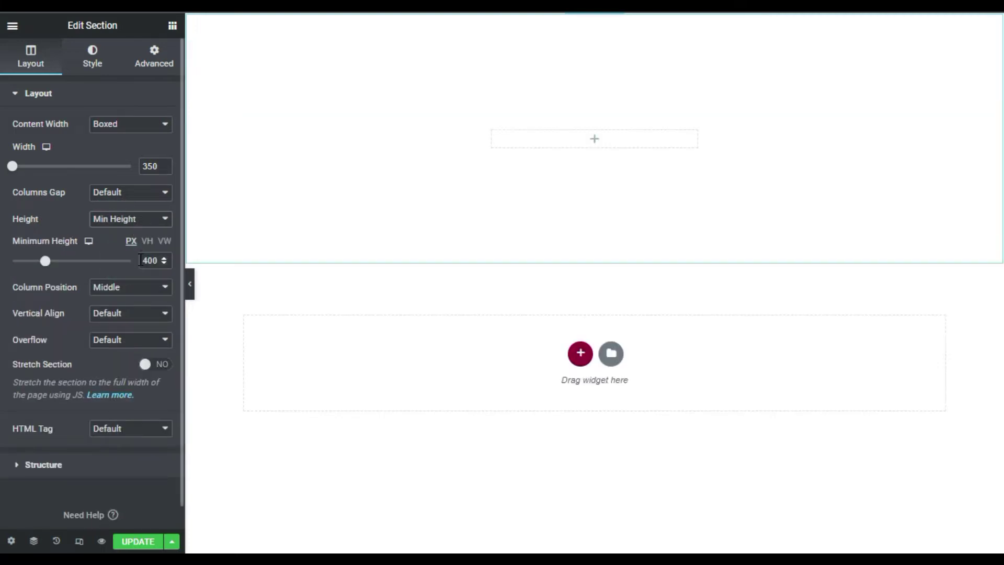
{"action": "left_click", "coordinate": [148, 240]}
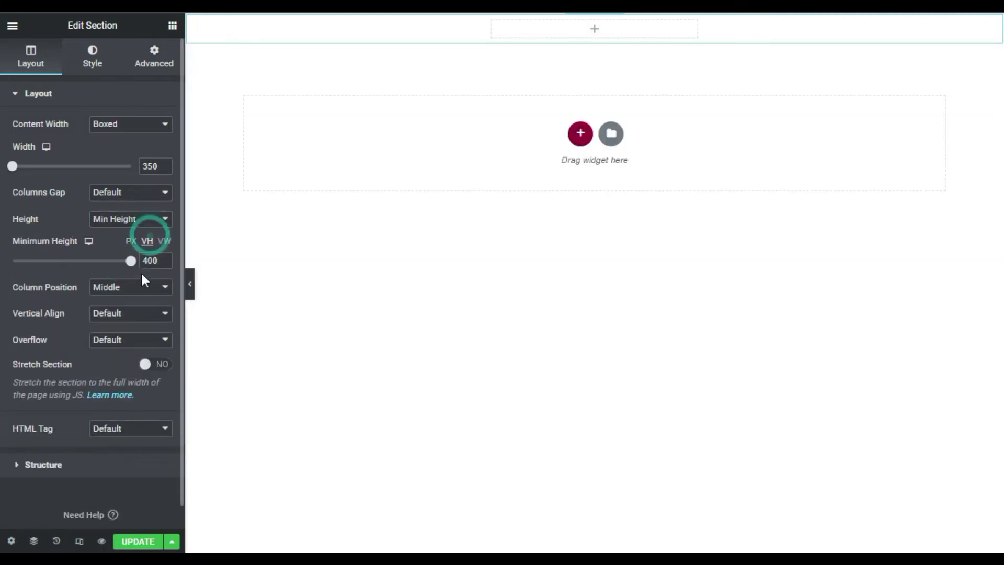
{"action": "left_click", "coordinate": [131, 260]}
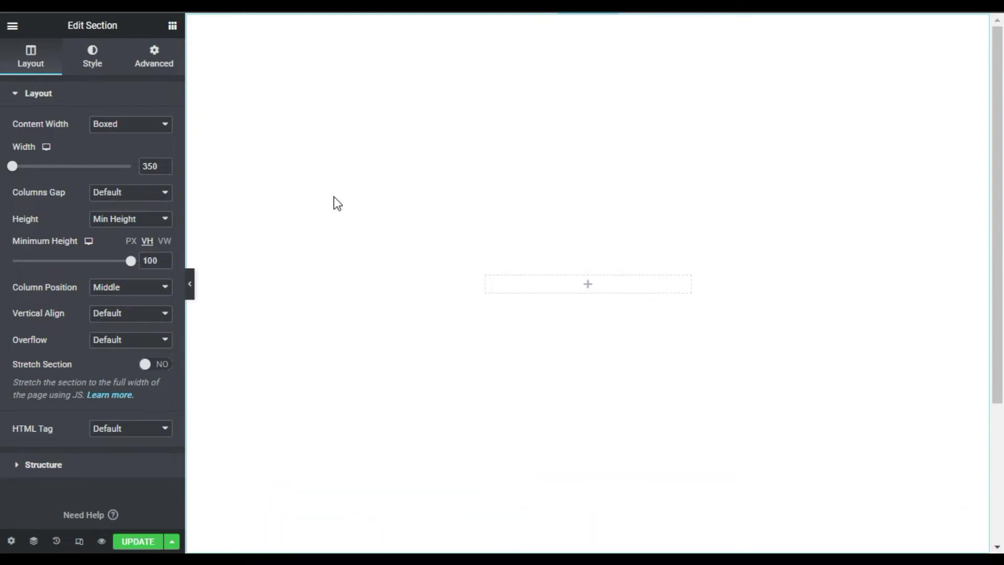
Give the section a classic dark teal #132727 background colour
{"action": "left_click", "coordinate": [95, 55]}
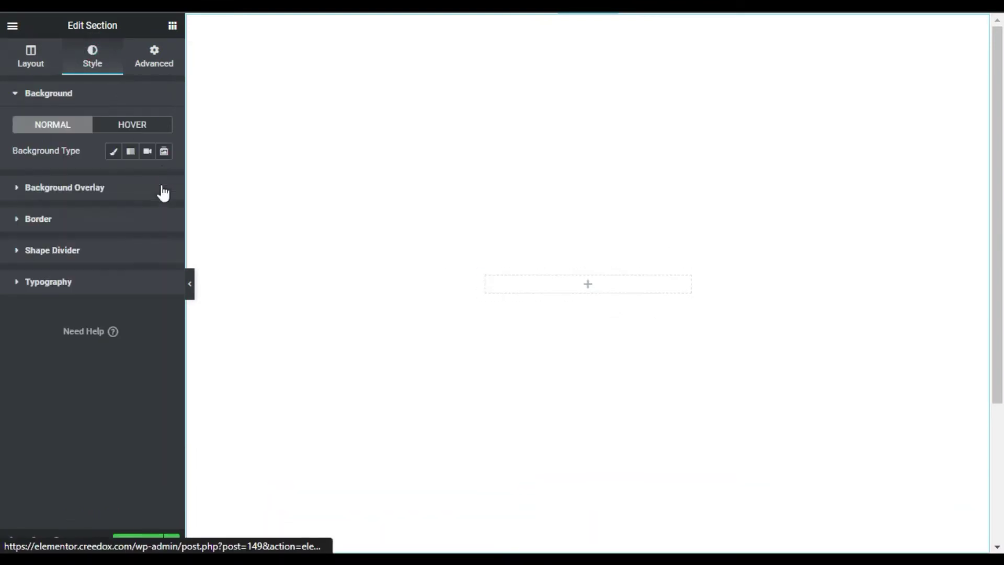
{"action": "left_click", "coordinate": [112, 152]}
{"action": "left_click", "coordinate": [164, 178]}
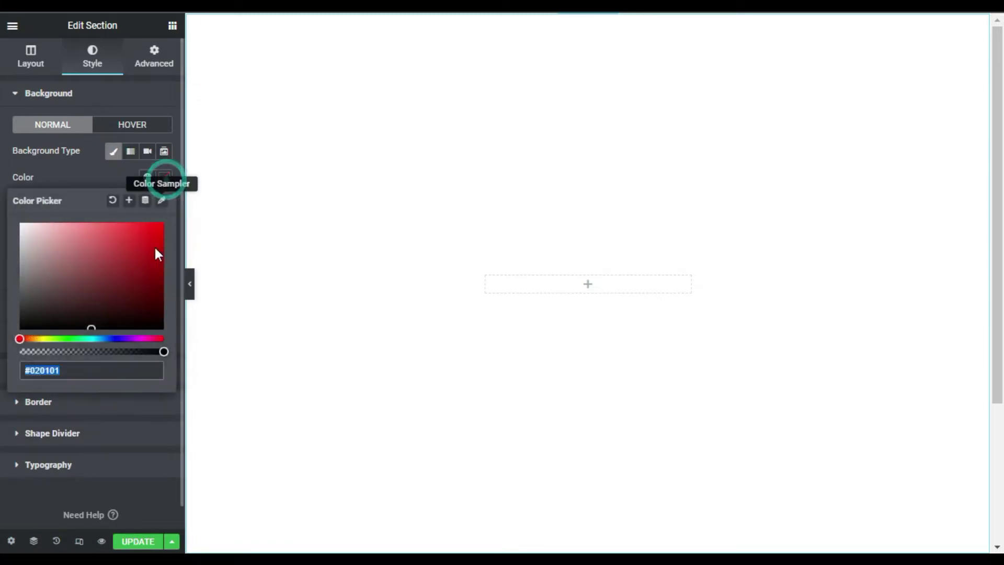
{"action": "left_click", "coordinate": [86, 321]}
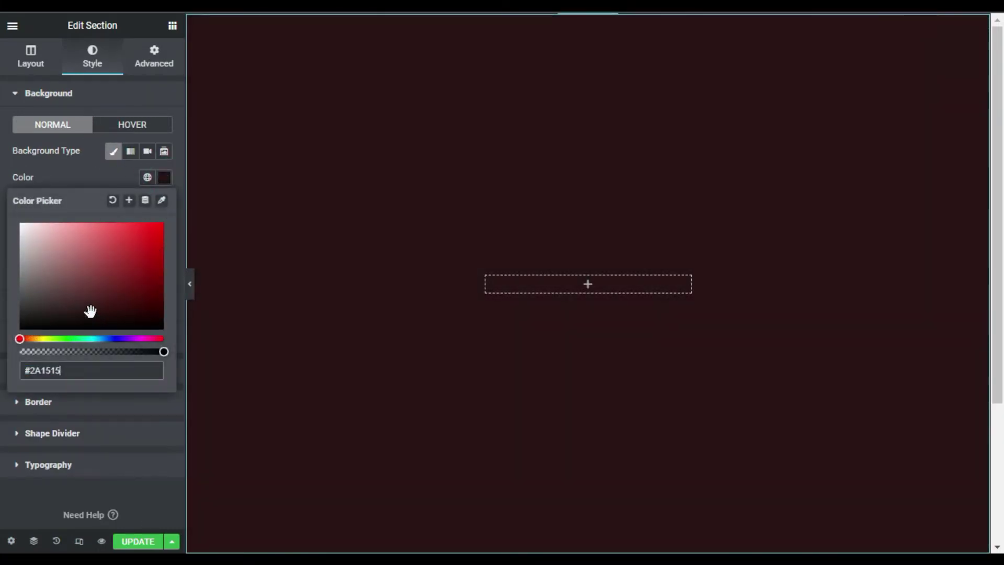
{"action": "left_click", "coordinate": [111, 340]}
{"action": "left_click_drag", "start_coordinate": [105, 341], "coordinate": [91, 340]}
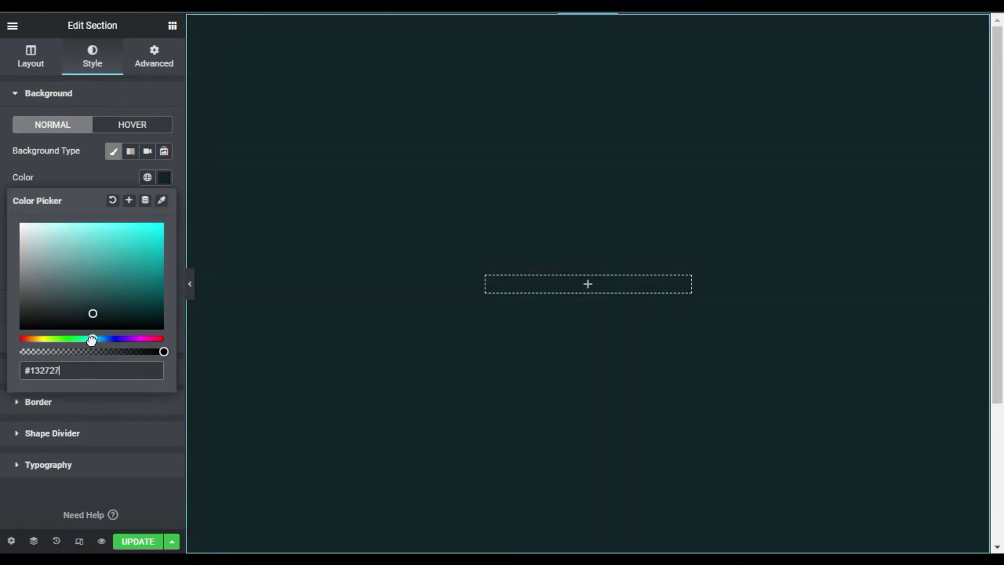
{"action": "left_click", "coordinate": [71, 165]}
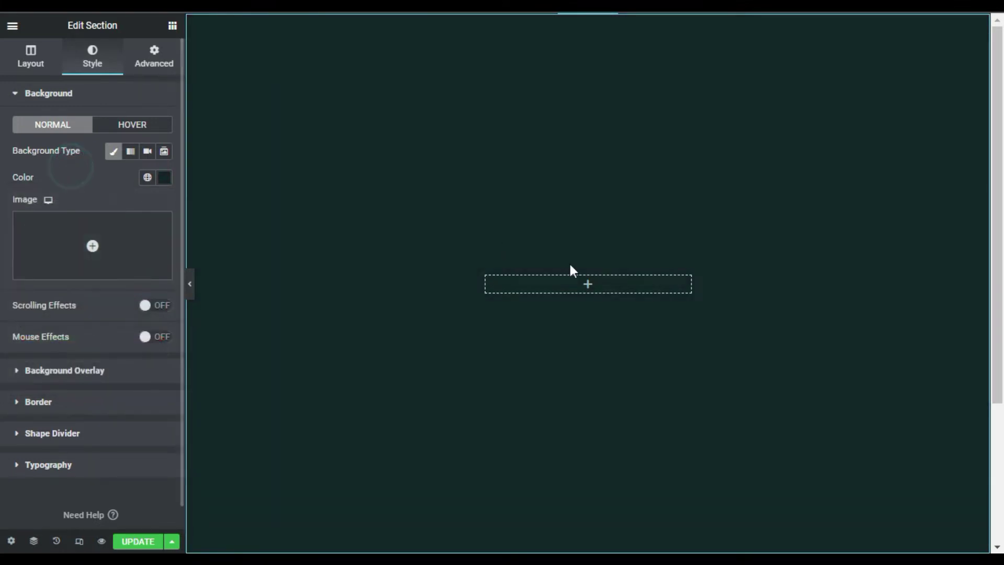
Place an Image widget in the column showing the moonlit night-sea photo
{"action": "left_click", "coordinate": [591, 287]}
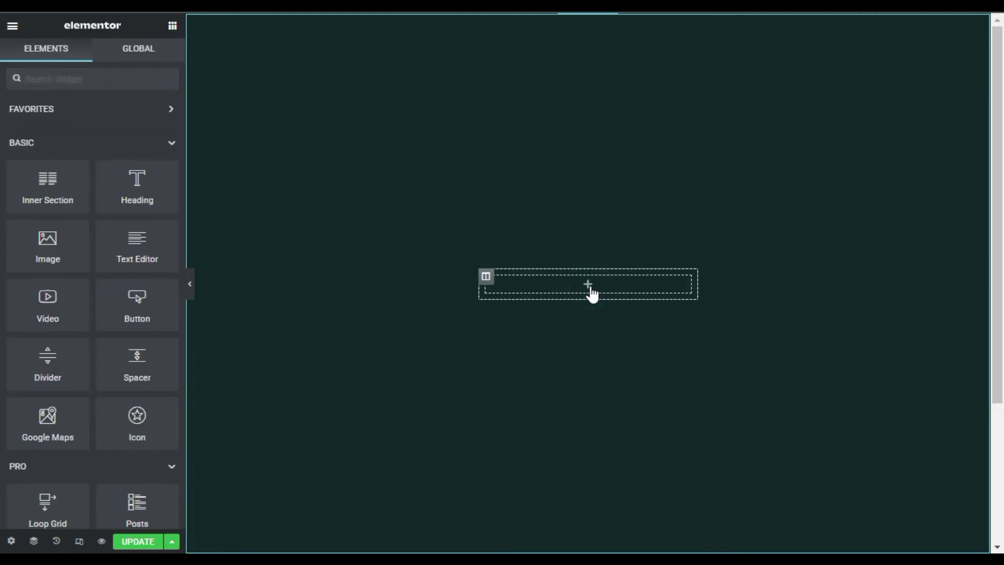
{"action": "left_click_drag", "start_coordinate": [60, 253], "coordinate": [618, 283]}
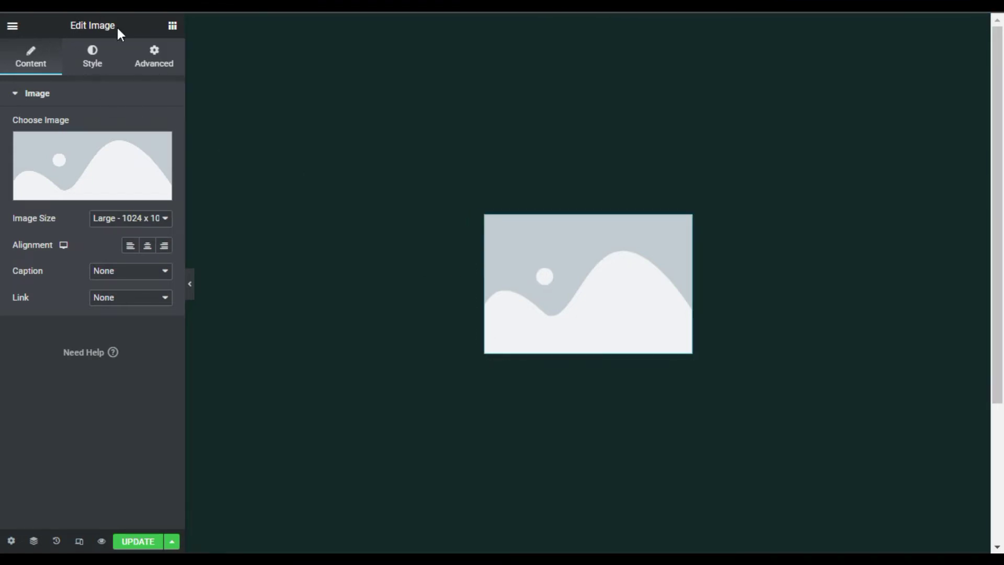
{"action": "left_click", "coordinate": [87, 195]}
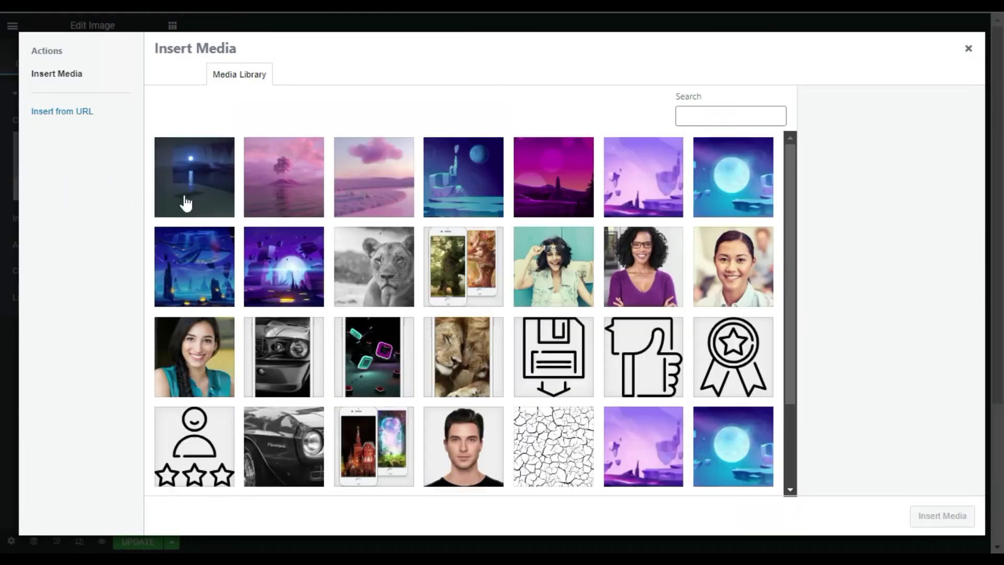
{"action": "left_click", "coordinate": [177, 183]}
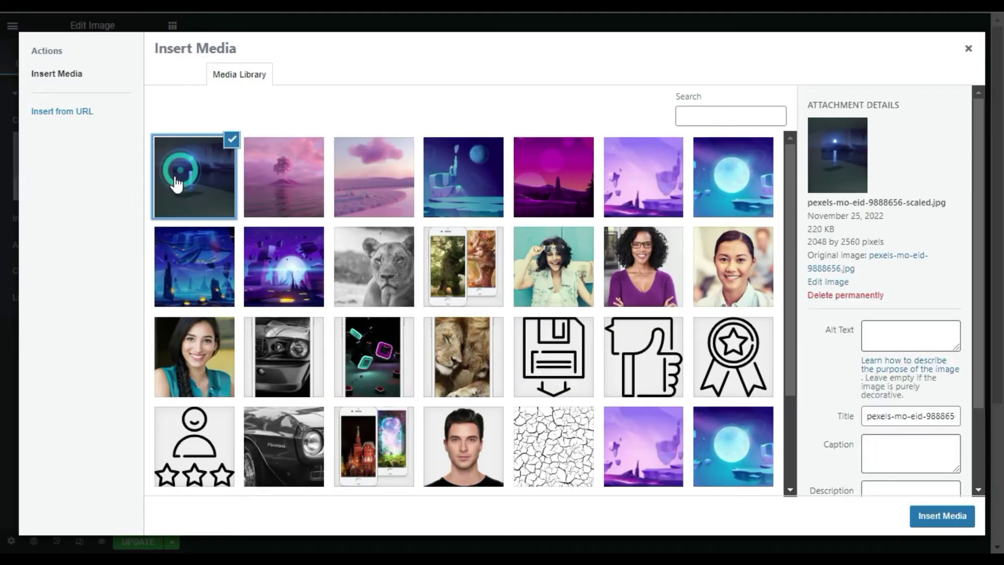
{"action": "left_click", "coordinate": [911, 514]}
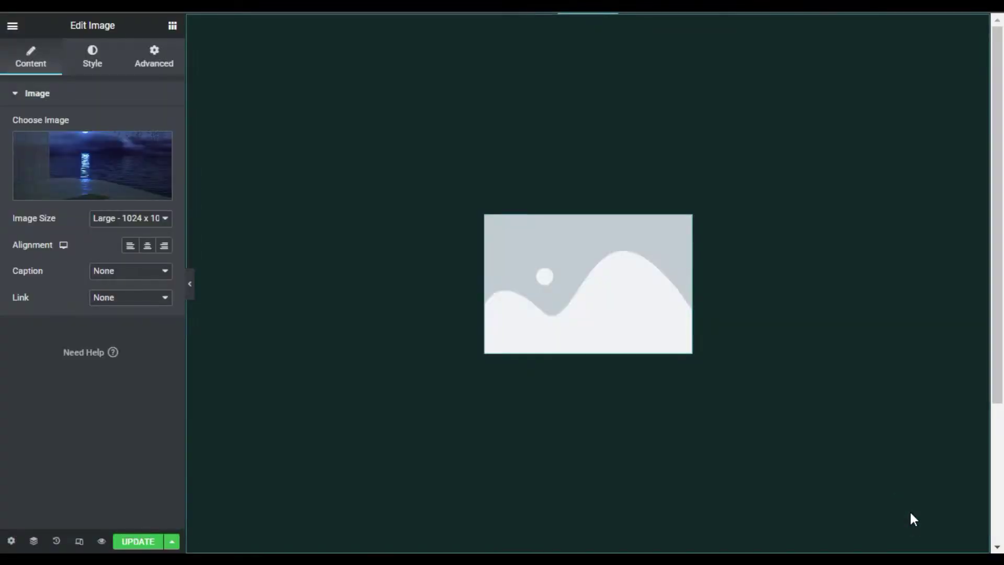
Style the image at 100% width, 400 px height with Cover object fit
{"action": "left_click", "coordinate": [100, 57]}
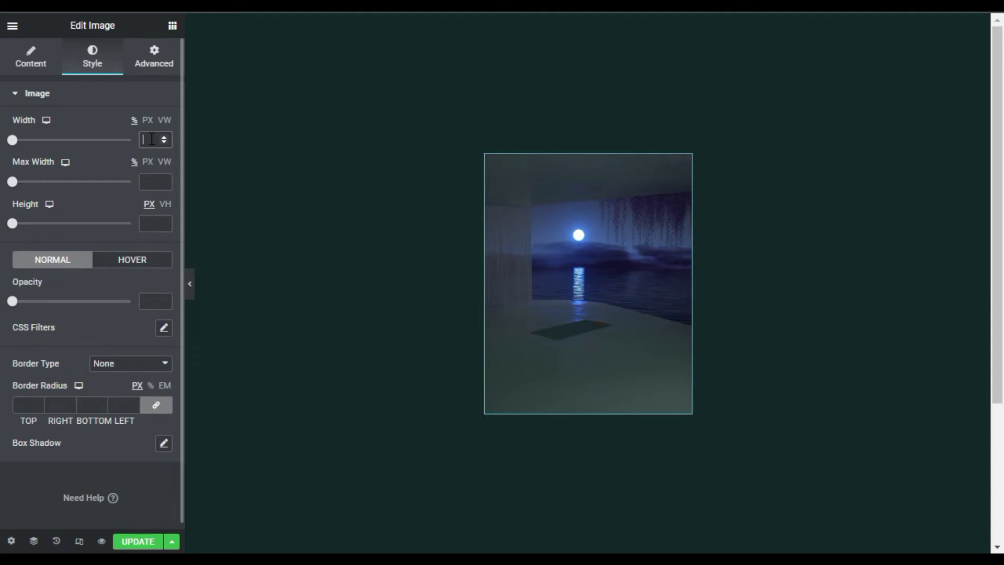
{"action": "type", "text": "100"}
{"action": "left_click_drag", "start_coordinate": [12, 223], "coordinate": [121, 234]}
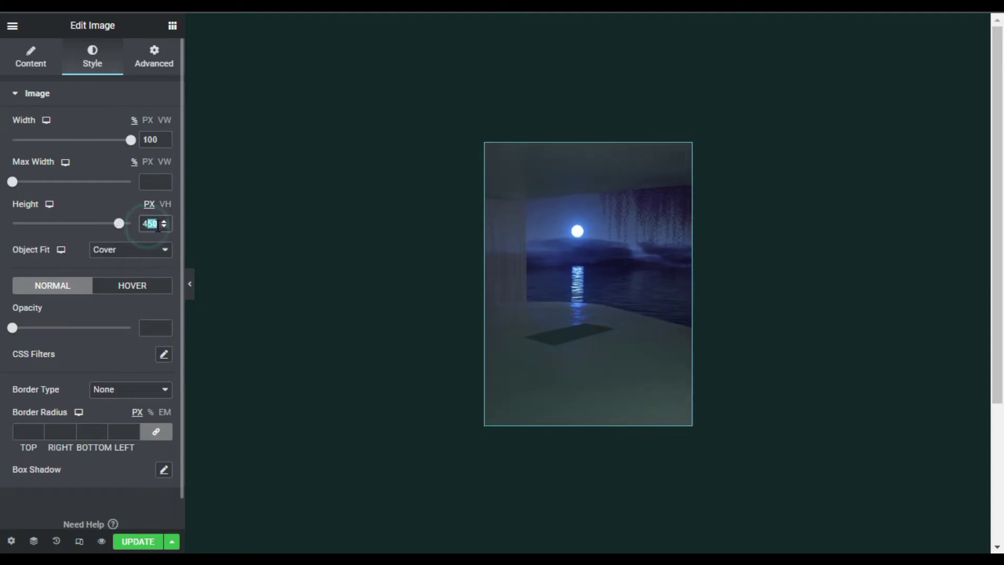
{"action": "type", "text": "00"}
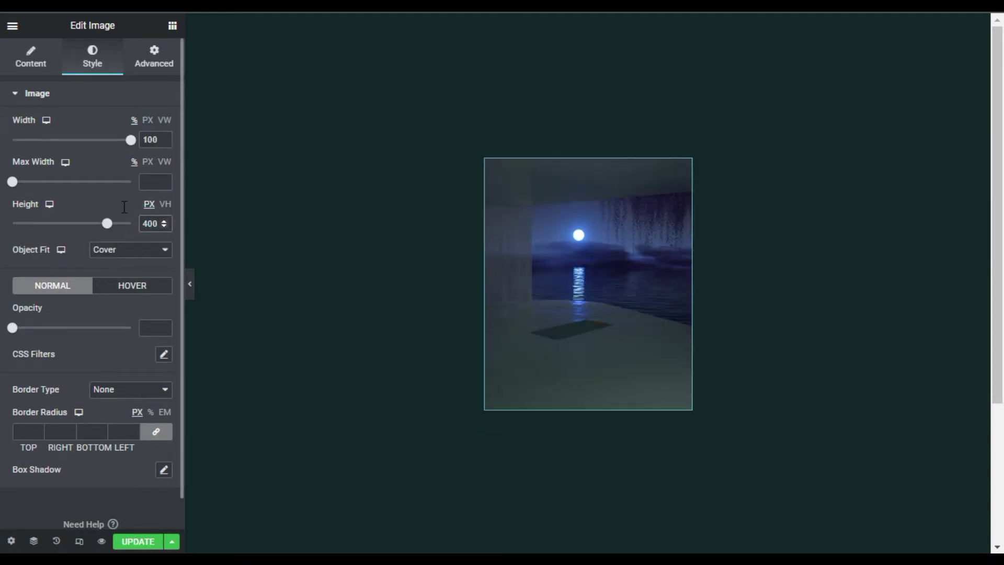
{"action": "left_click", "coordinate": [137, 249]}
Duplicate the moon-lake image widget to build a stack of copies
{"action": "scroll", "coordinate": [533, 364], "scroll_direction": "down", "scroll_amount": 1}
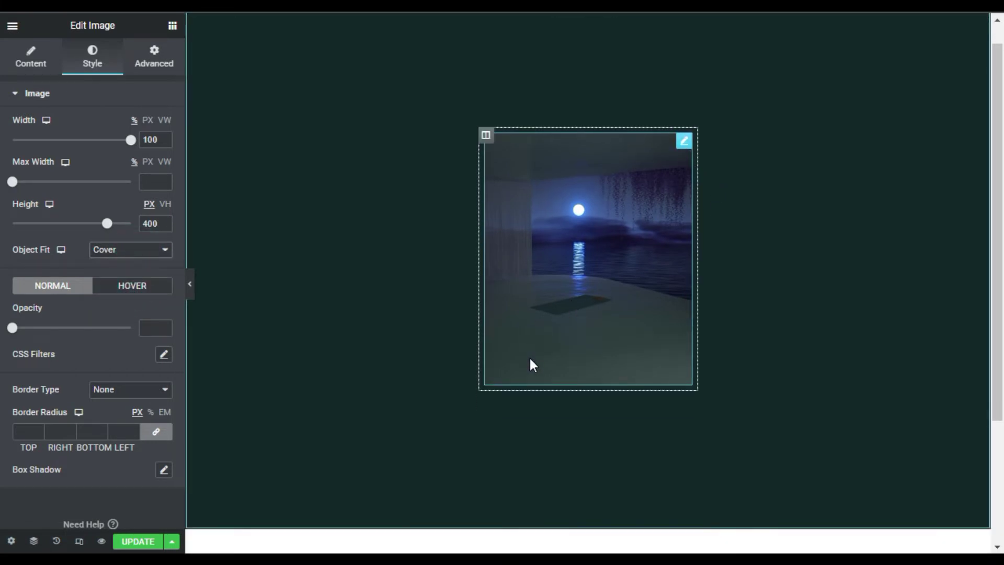
{"action": "scroll", "coordinate": [539, 363], "scroll_direction": "down", "scroll_amount": 3}
{"action": "scroll", "coordinate": [541, 363], "scroll_direction": "up", "scroll_amount": 4}
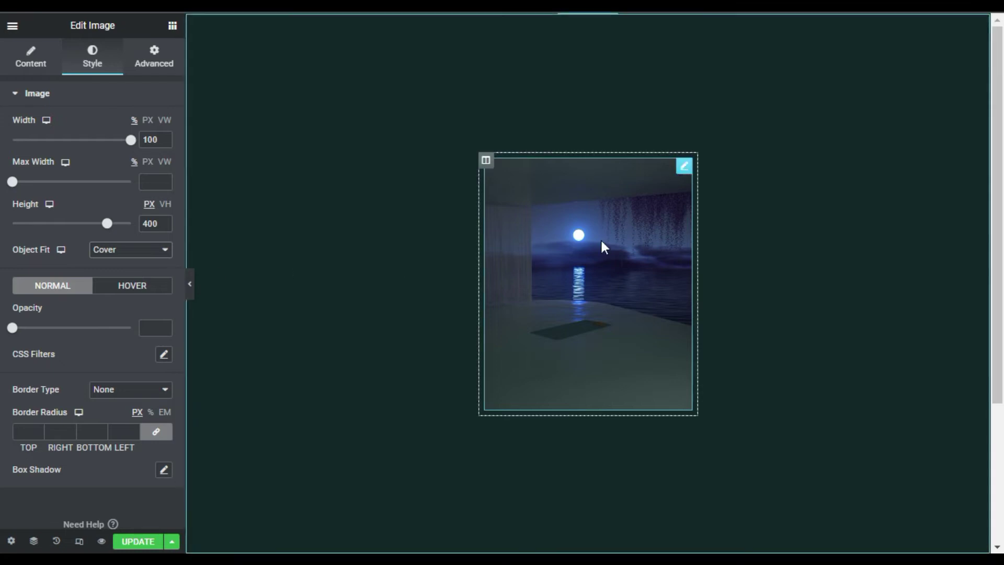
{"action": "right_click", "coordinate": [689, 168]}
{"action": "left_click", "coordinate": [717, 197]}
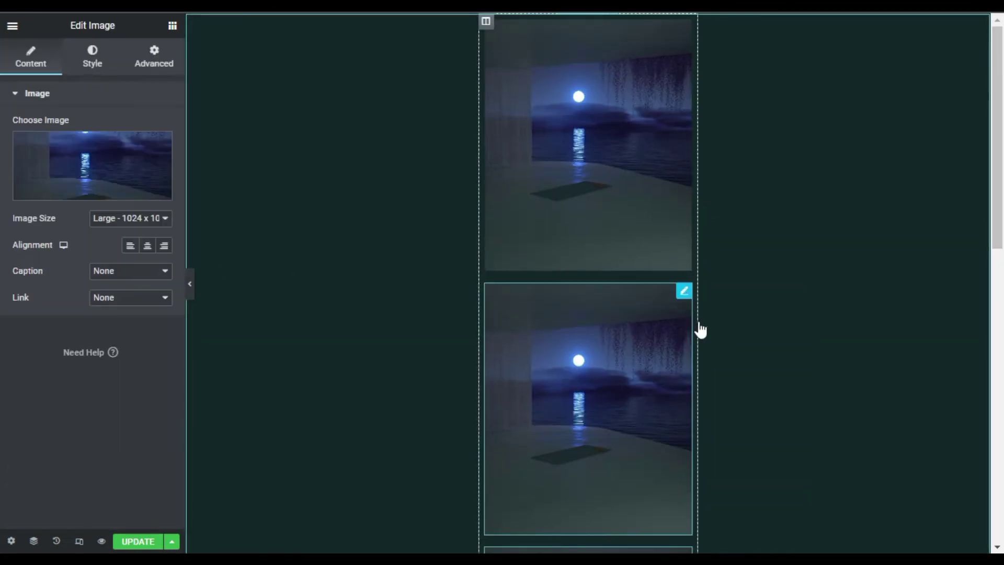
{"action": "right_click", "coordinate": [701, 329]}
{"action": "left_click", "coordinate": [698, 319]}
Swap the first three copies' pictures for the pink tree, blue crystal and another scene
{"action": "left_click", "coordinate": [100, 183]}
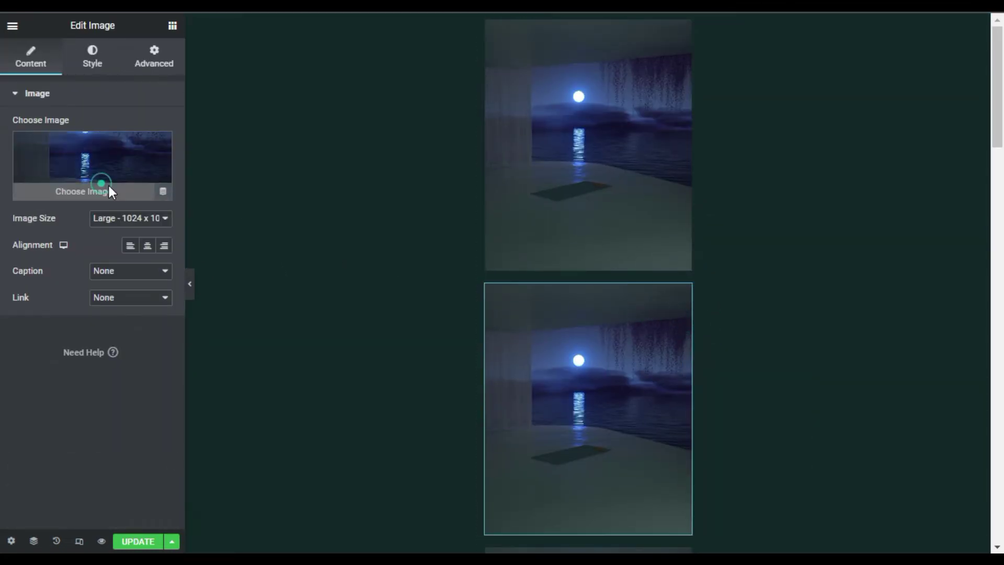
{"action": "left_click", "coordinate": [282, 175]}
{"action": "left_click", "coordinate": [939, 513]}
{"action": "left_click", "coordinate": [610, 381]}
{"action": "left_click", "coordinate": [101, 168]}
{"action": "left_click", "coordinate": [193, 175]}
{"action": "left_click", "coordinate": [939, 512]}
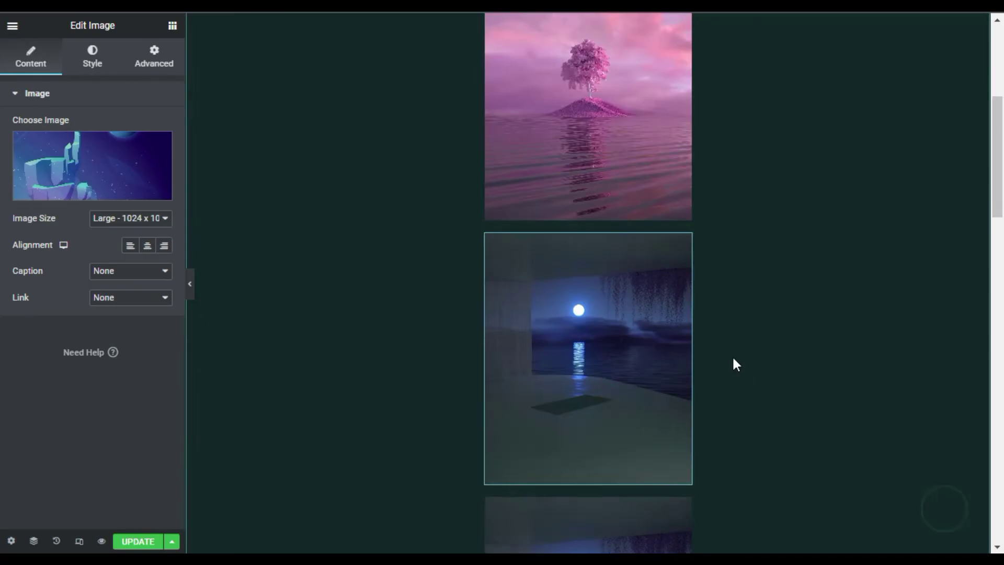
{"action": "left_click", "coordinate": [601, 340]}
{"action": "left_click", "coordinate": [101, 167]}
{"action": "left_click", "coordinate": [374, 175]}
{"action": "left_click", "coordinate": [939, 513]}
Change the next two copies to the magenta tower and purple islands pictures
{"action": "left_click", "coordinate": [578, 340]}
{"action": "left_click", "coordinate": [101, 168]}
{"action": "left_click", "coordinate": [173, 209]}
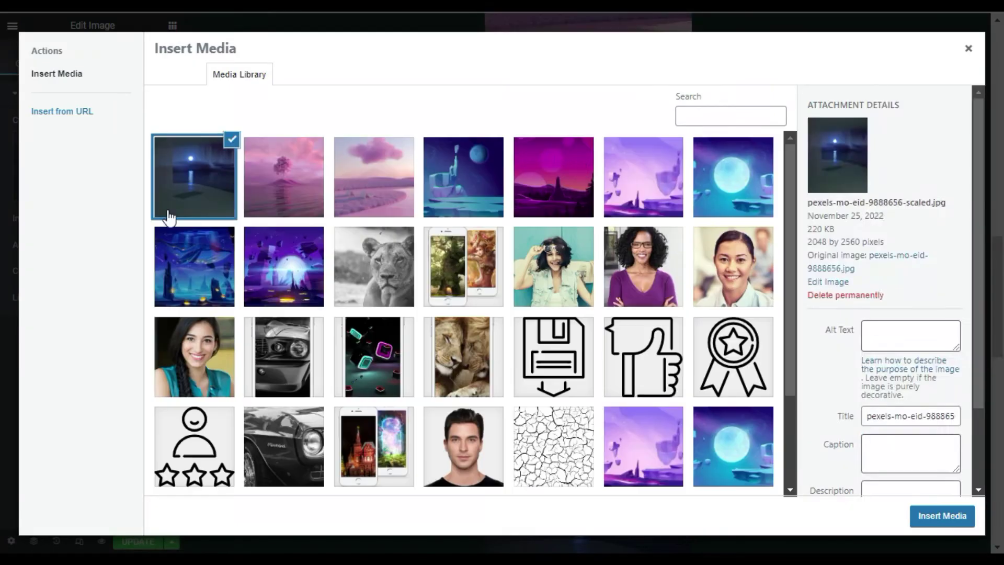
{"action": "left_click", "coordinate": [553, 176]}
{"action": "left_click", "coordinate": [942, 516]}
{"action": "left_click", "coordinate": [100, 167]}
{"action": "left_click", "coordinate": [643, 177]}
{"action": "left_click", "coordinate": [941, 515]}
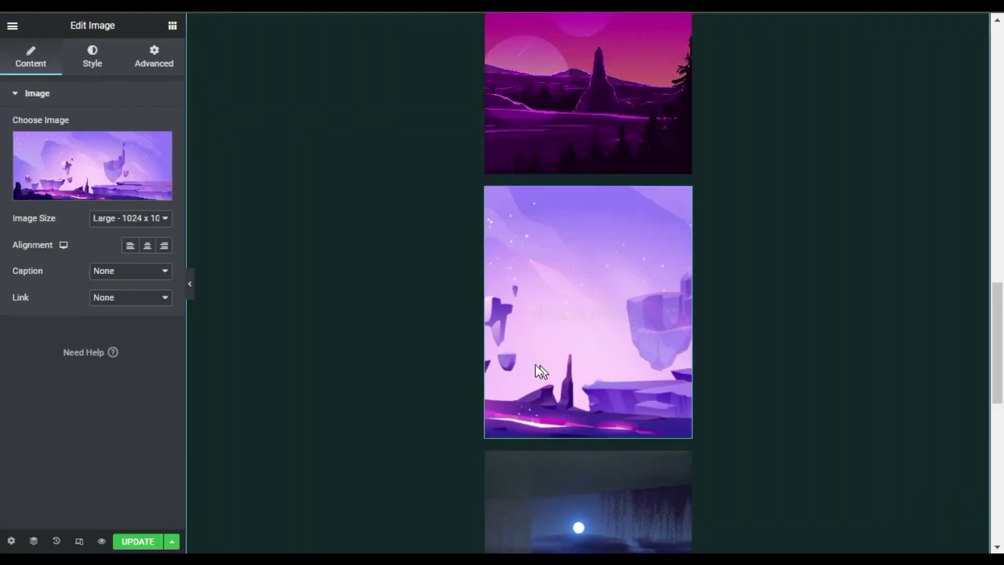
Set the last two copies to the glowing blue moon and purple planet pictures
{"action": "scroll", "coordinate": [536, 365], "scroll_direction": "down", "scroll_amount": 4}
{"action": "left_click", "coordinate": [535, 365]}
{"action": "left_click", "coordinate": [107, 193]}
{"action": "left_click", "coordinate": [734, 177]}
{"action": "left_click", "coordinate": [942, 516]}
{"action": "scroll", "coordinate": [704, 341], "scroll_direction": "down", "scroll_amount": 4}
{"action": "left_click", "coordinate": [601, 314]}
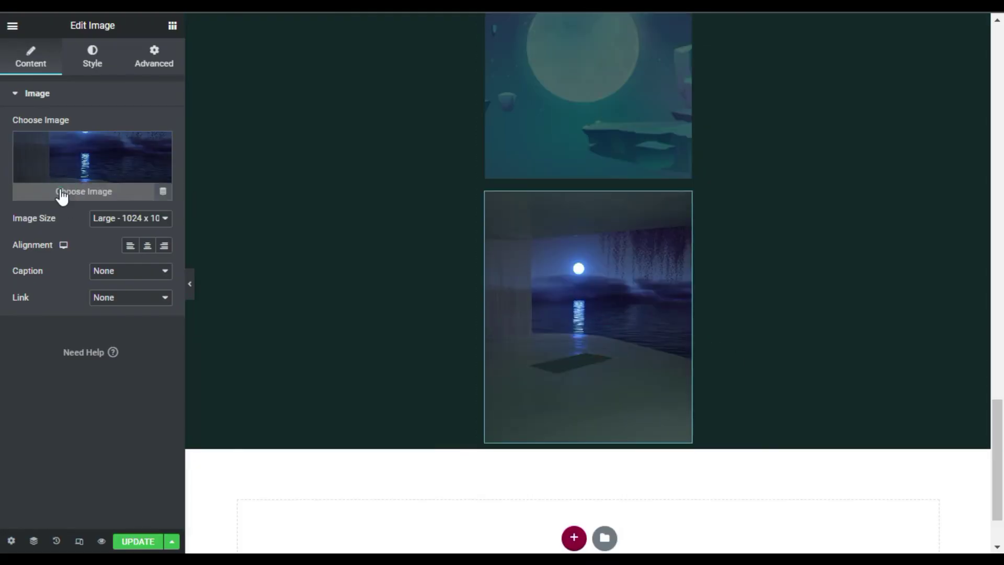
{"action": "left_click", "coordinate": [62, 193]}
{"action": "left_click", "coordinate": [284, 263]}
{"action": "left_click", "coordinate": [939, 513]}
{"action": "scroll", "coordinate": [549, 392], "scroll_direction": "up", "scroll_amount": 1}
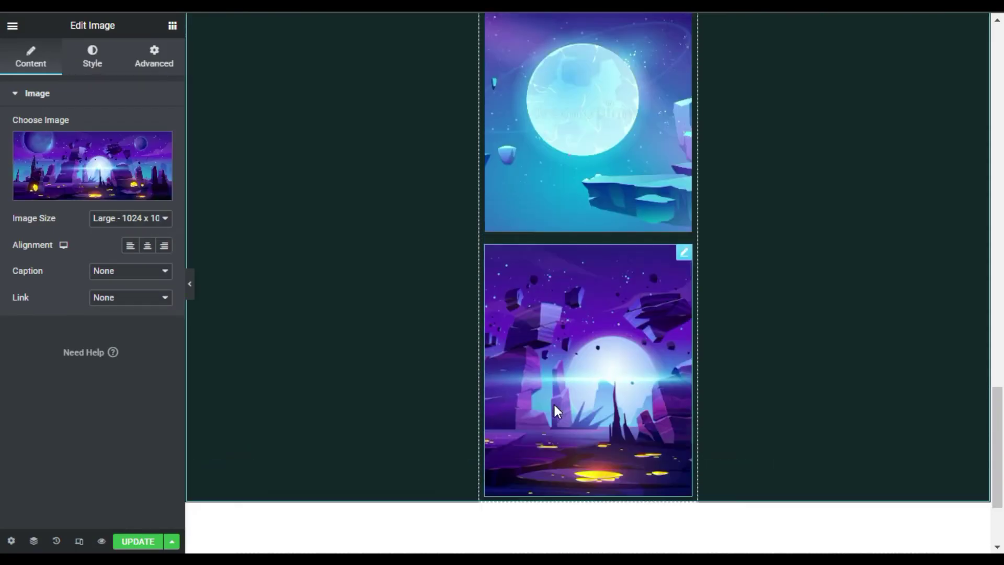
{"action": "scroll", "coordinate": [554, 407], "scroll_direction": "up", "scroll_amount": 20}
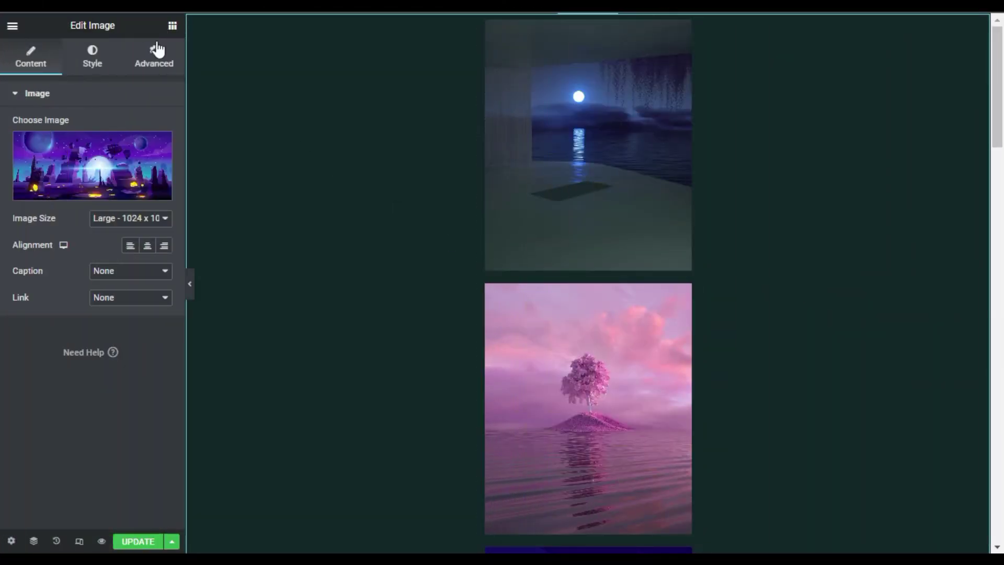
Add an HTML widget below the image stack holding the jQuery 3dGallery circle script
{"action": "left_click", "coordinate": [172, 26]}
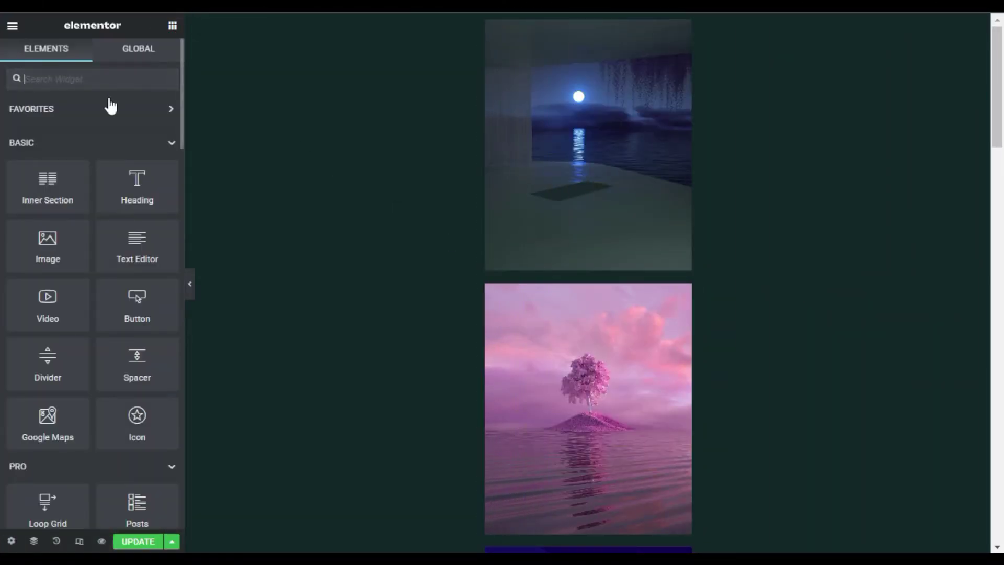
{"action": "type", "text": "html"}
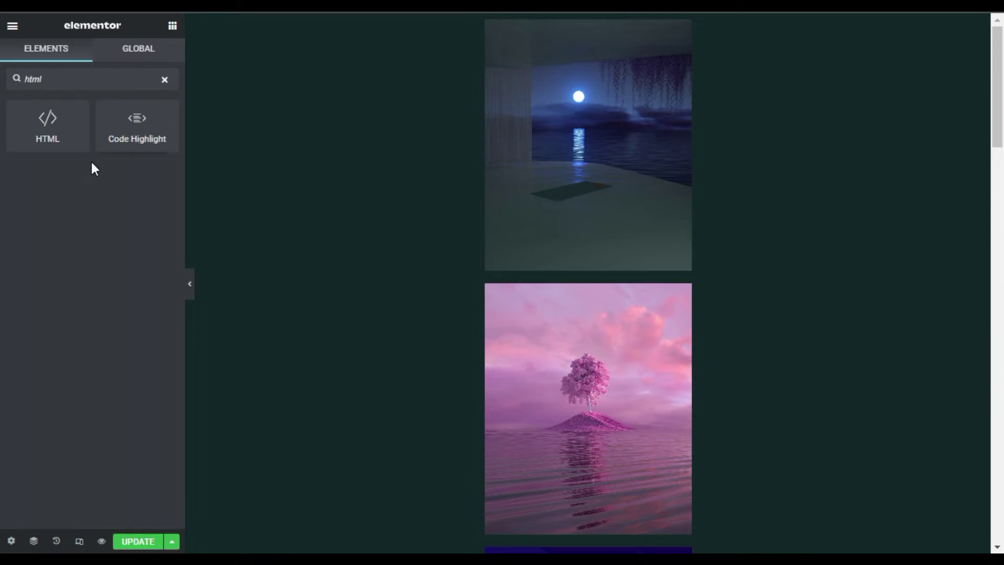
{"action": "scroll", "coordinate": [453, 390], "scroll_direction": "down", "scroll_amount": 15}
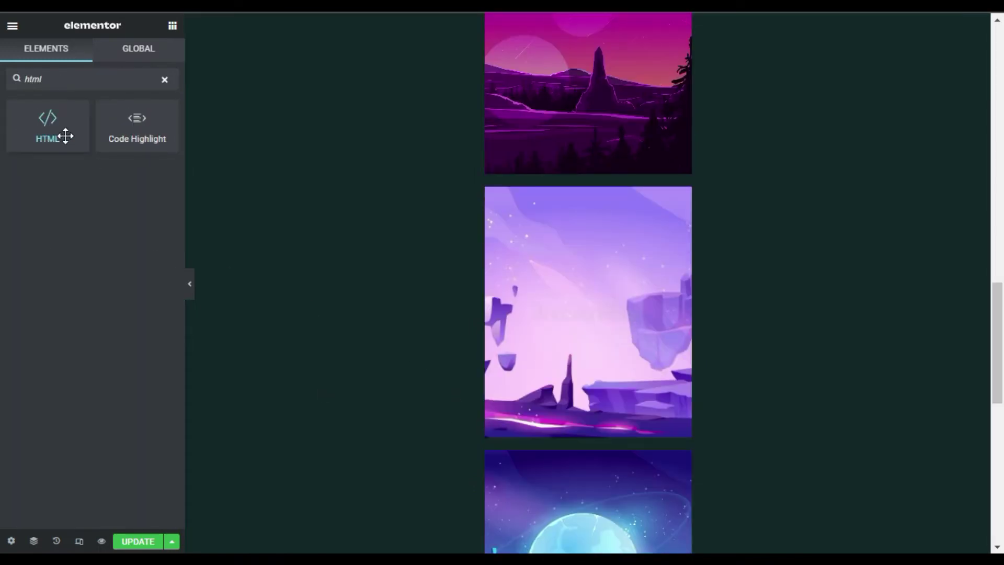
{"action": "scroll", "coordinate": [491, 355], "scroll_direction": "down", "scroll_amount": 10}
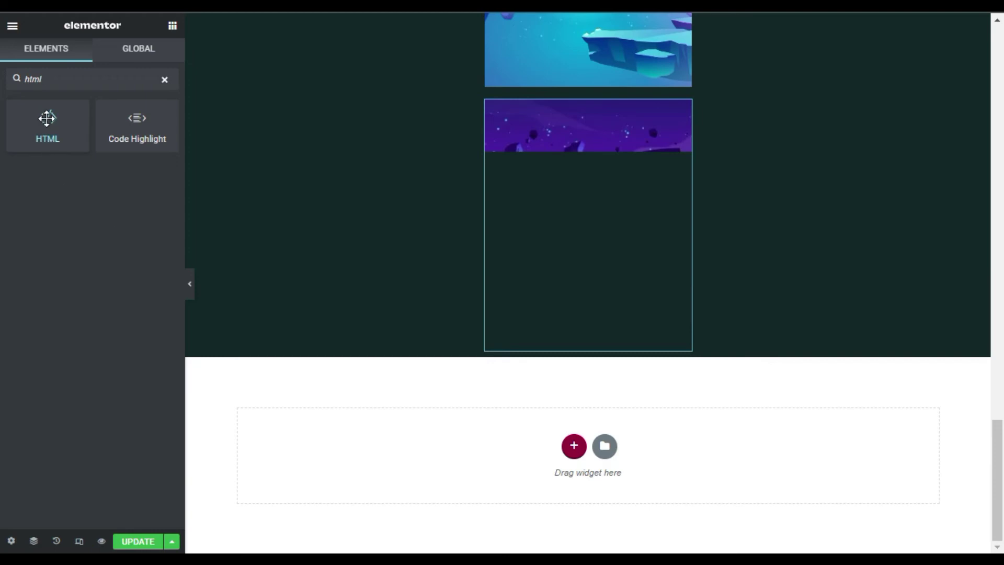
{"action": "left_click_drag", "start_coordinate": [47, 118], "coordinate": [577, 355]}
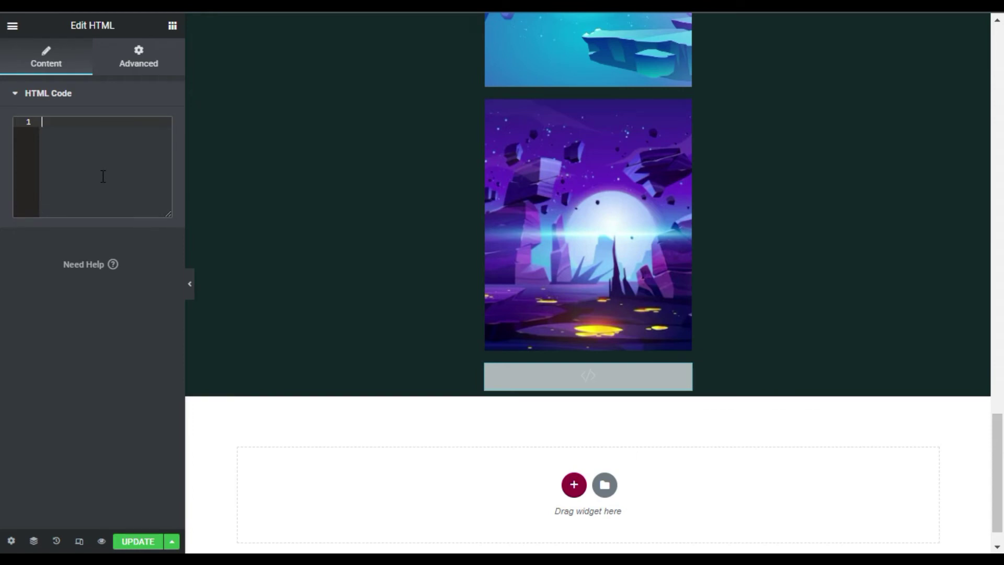
{"action": "key", "text": "ctrl+v"}
{"action": "scroll", "coordinate": [451, 442], "scroll_direction": "up", "scroll_amount": 5}
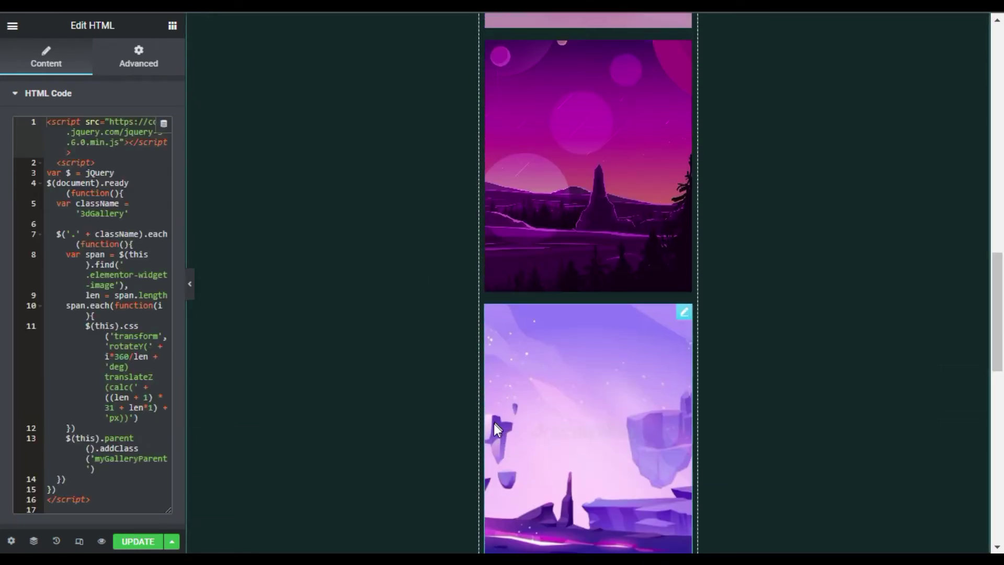
{"action": "scroll", "coordinate": [495, 440], "scroll_direction": "up", "scroll_amount": 10}
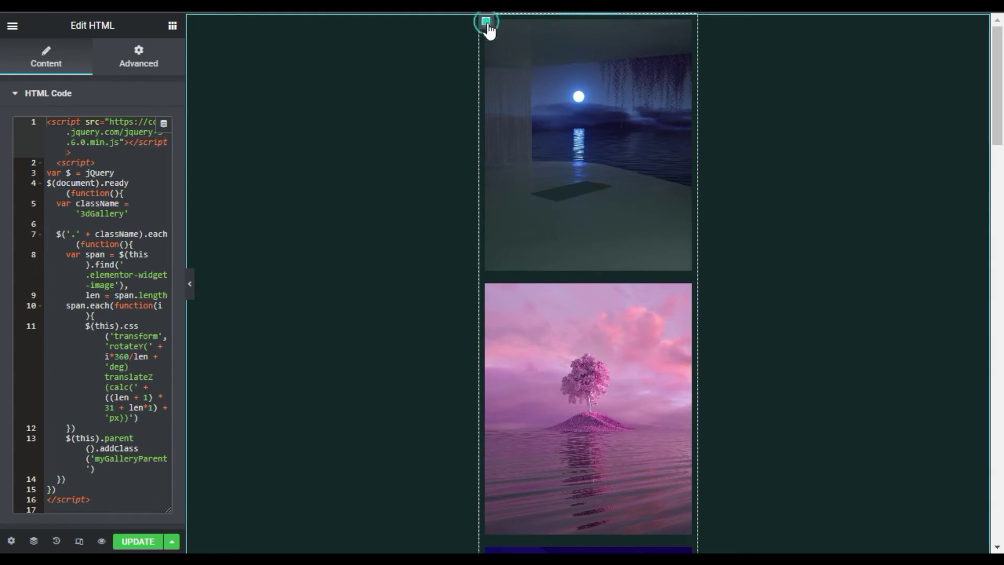
Give the image column the CSS class 3dGallery
{"action": "left_click", "coordinate": [486, 22]}
{"action": "left_click", "coordinate": [153, 59]}
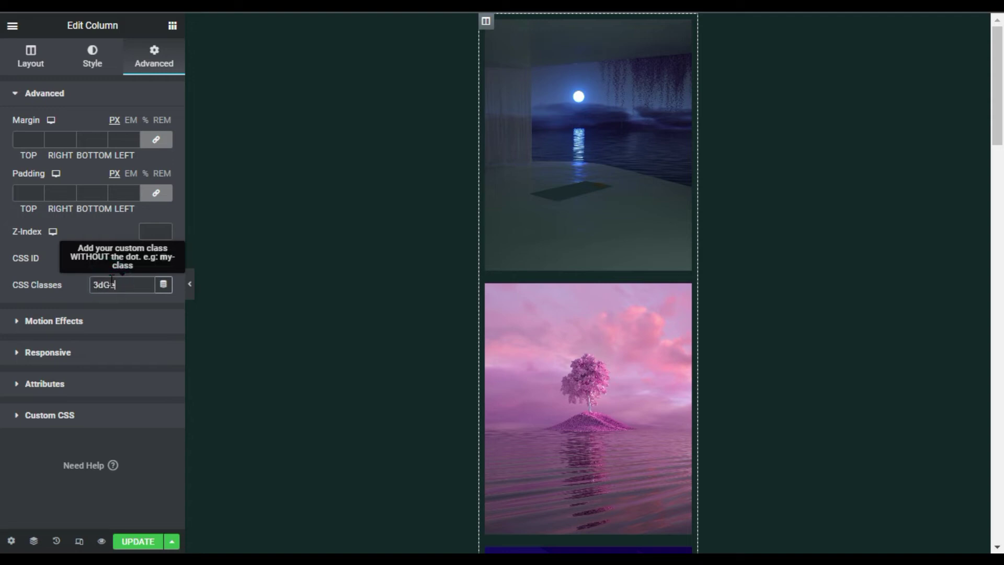
{"action": "left_click", "coordinate": [111, 280]}
{"action": "type", "text": "3dGallery"}
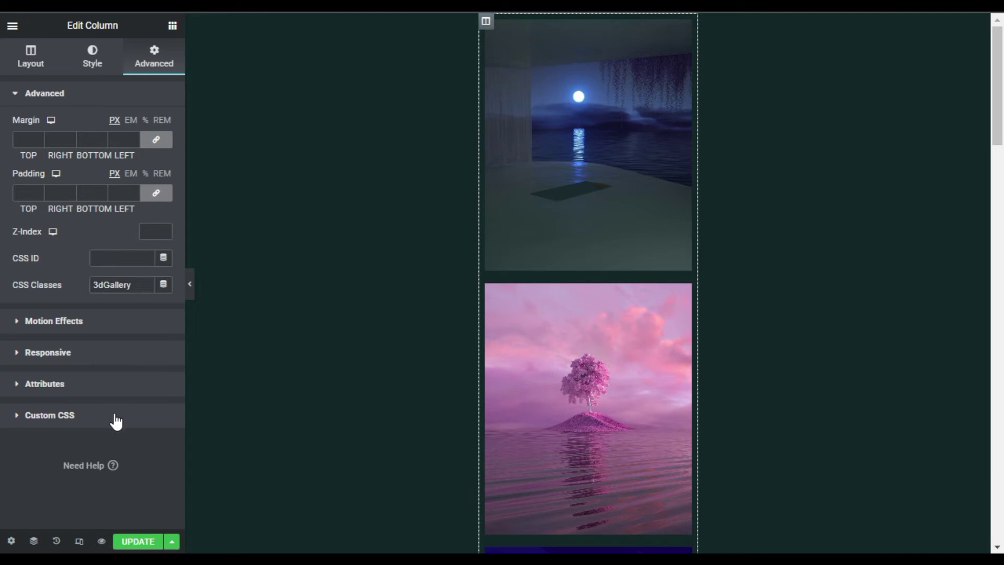
Paste the reflective 3D carousel code into the column's Custom CSS and update the page
{"action": "left_click", "coordinate": [113, 417]}
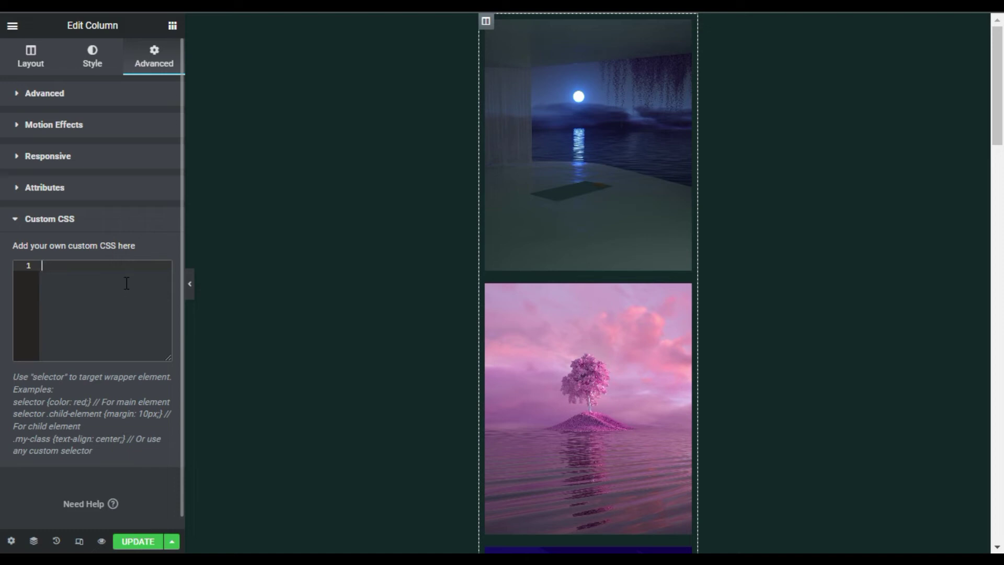
{"action": "right_click", "coordinate": [126, 283]}
{"action": "left_click", "coordinate": [203, 136]}
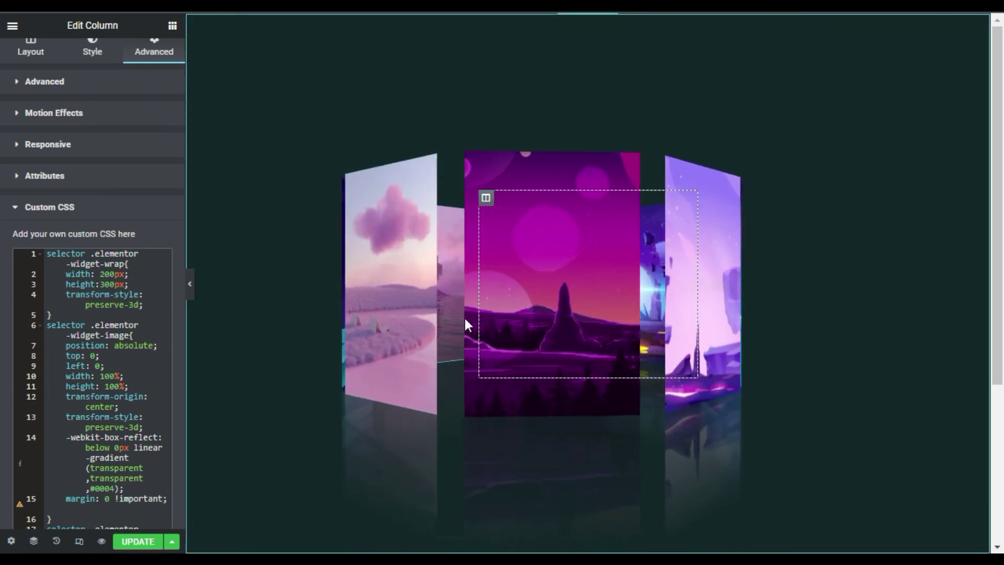
{"action": "scroll", "coordinate": [105, 392], "scroll_direction": "down", "scroll_amount": 3}
{"action": "left_click", "coordinate": [157, 542]}
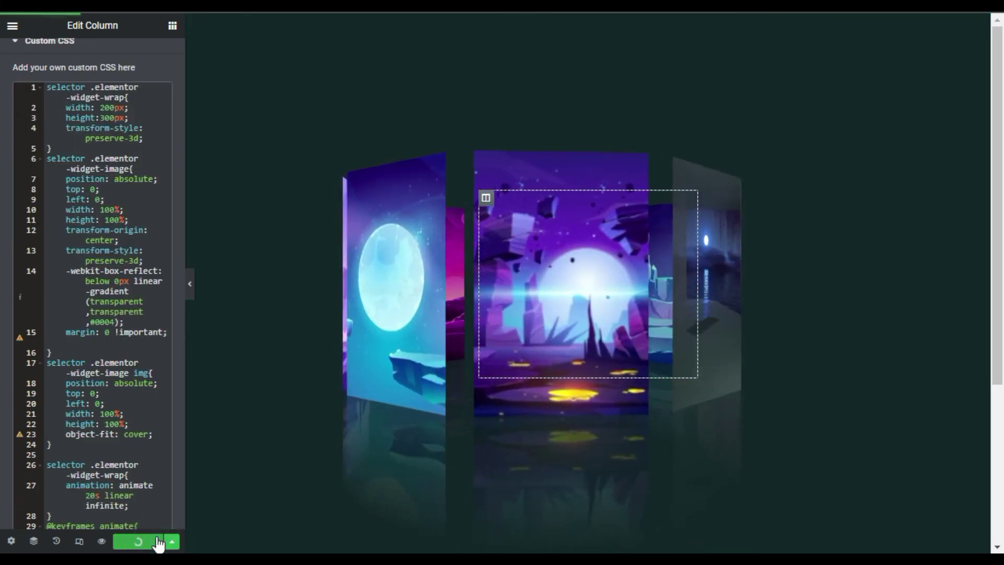